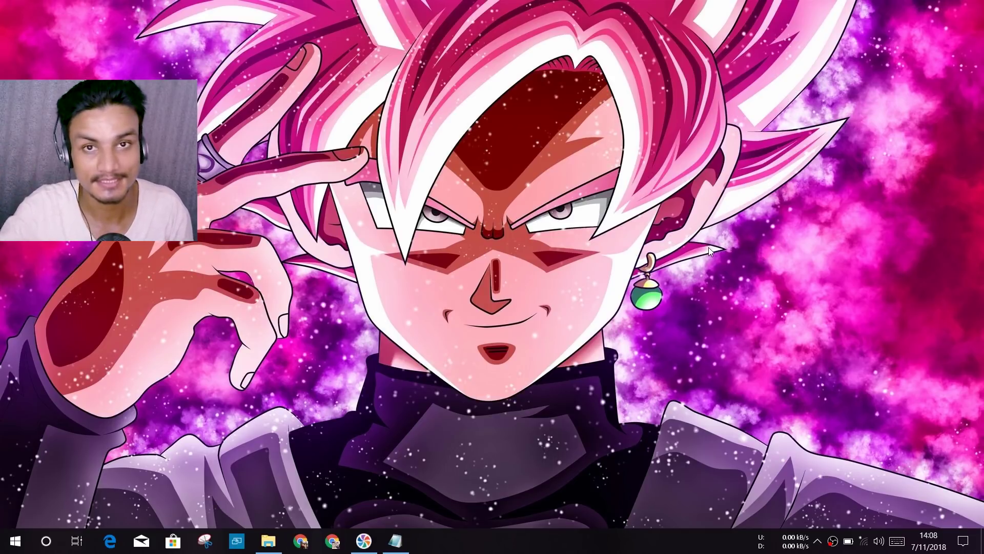
- Bring up File Explorer and navigate to the empty TUT folder on Windows (D:)
left_click(268, 541)
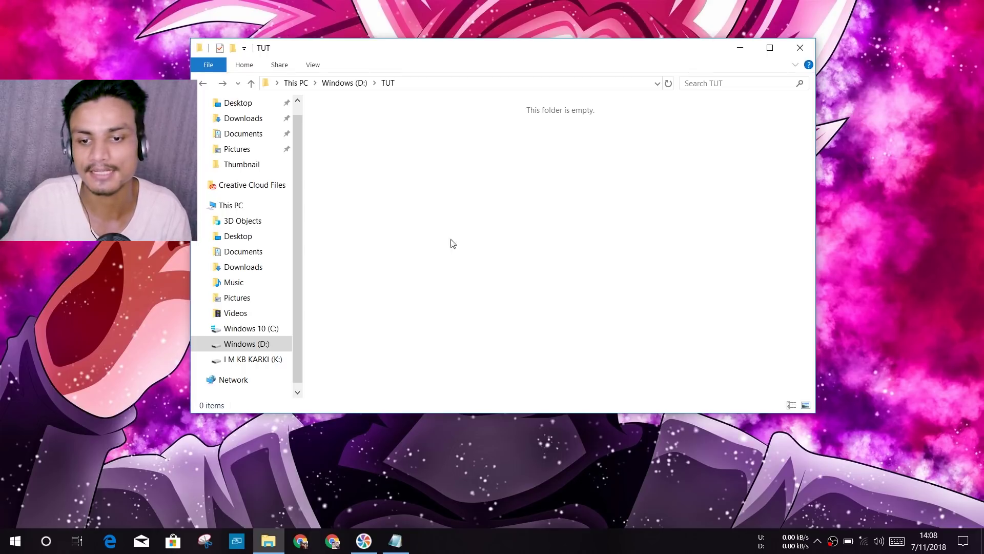
left_click(343, 83)
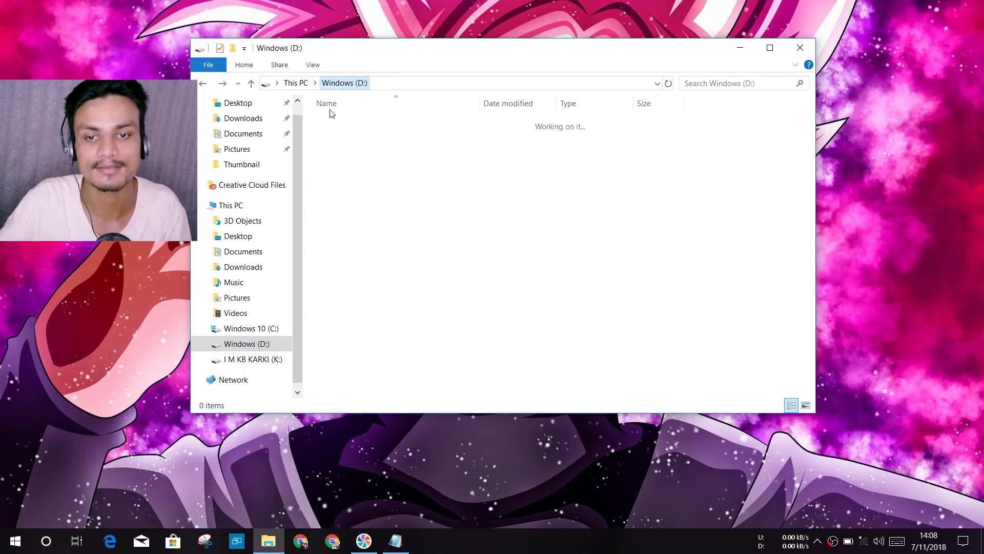
left_click(252, 360)
right_click(102, 156)
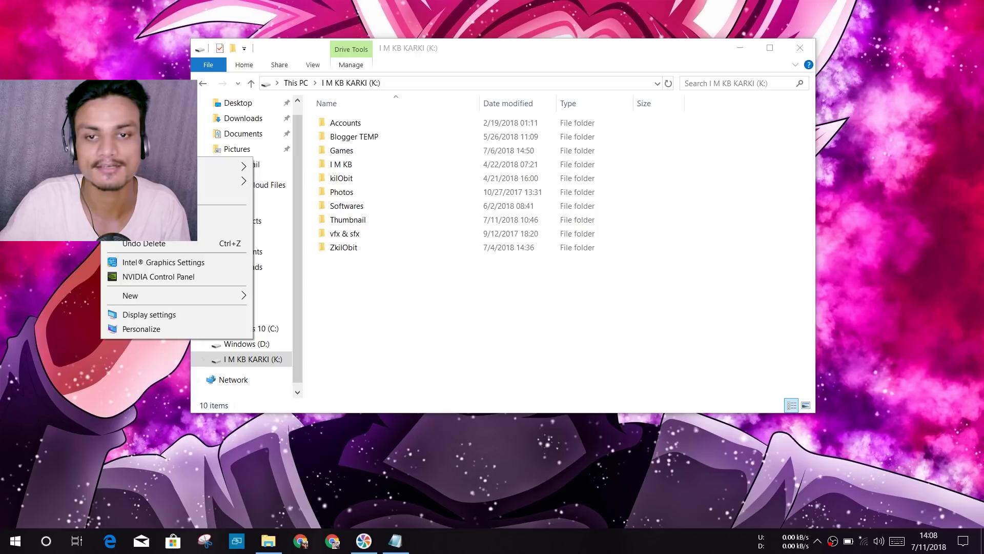
left_click(373, 345)
left_click(256, 347)
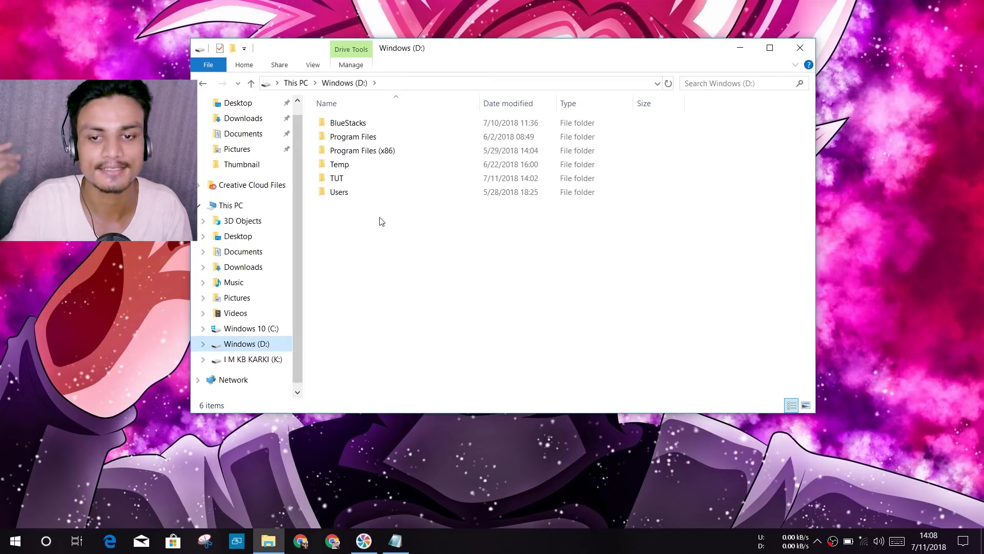
double_click(375, 179)
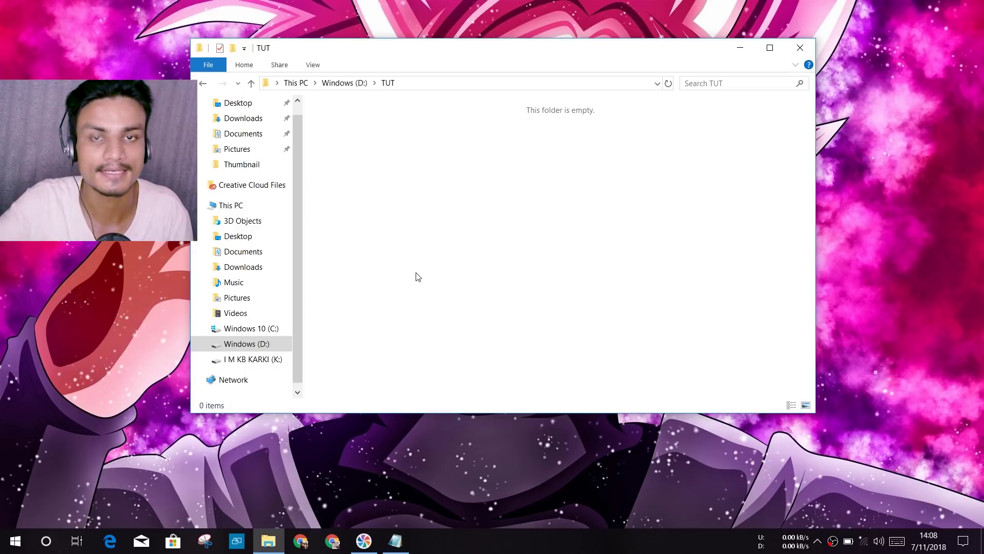
left_click_drag(584, 54, 618, 60)
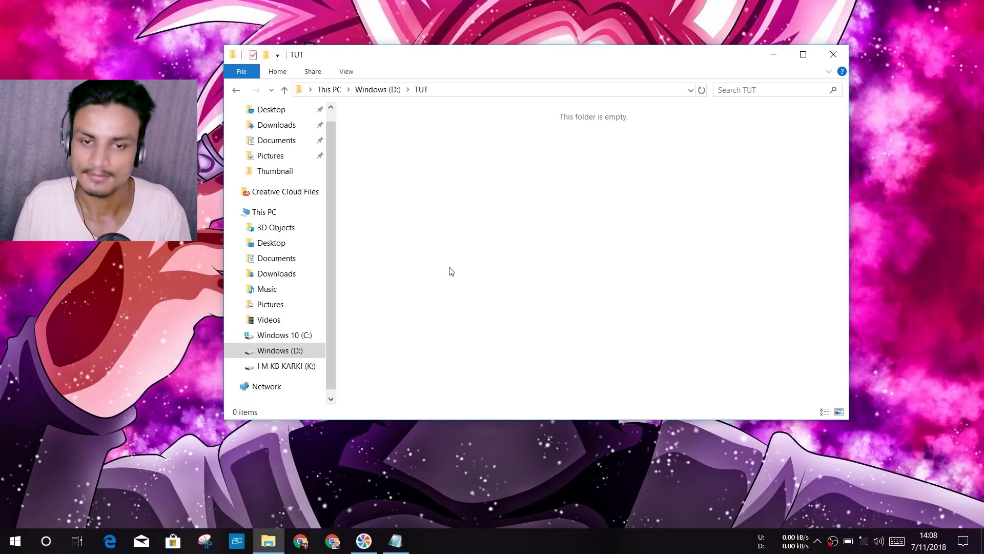
- Create a new folder in TUT, keeping the default name 'New folder'
right_click(449, 267)
mouse_move(533, 424)
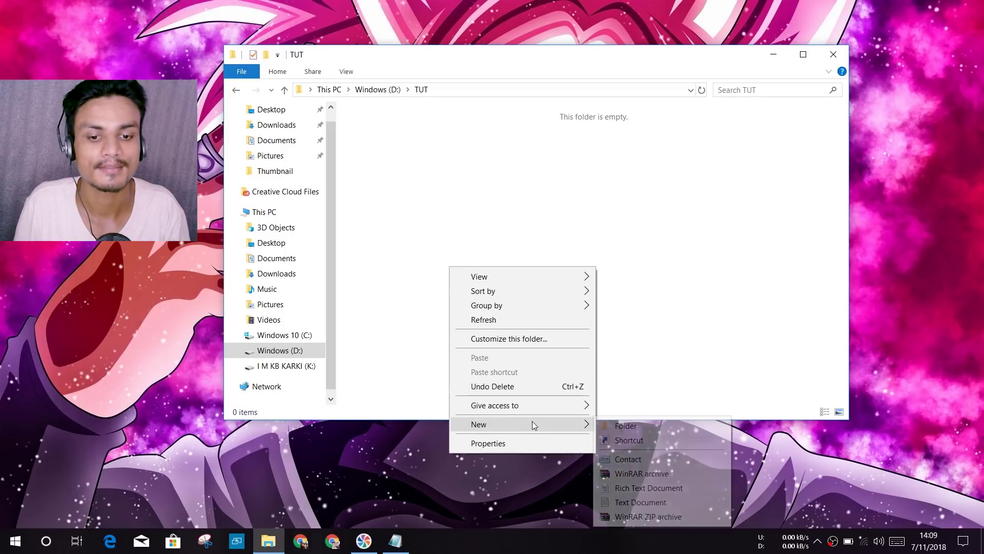
left_click(651, 426)
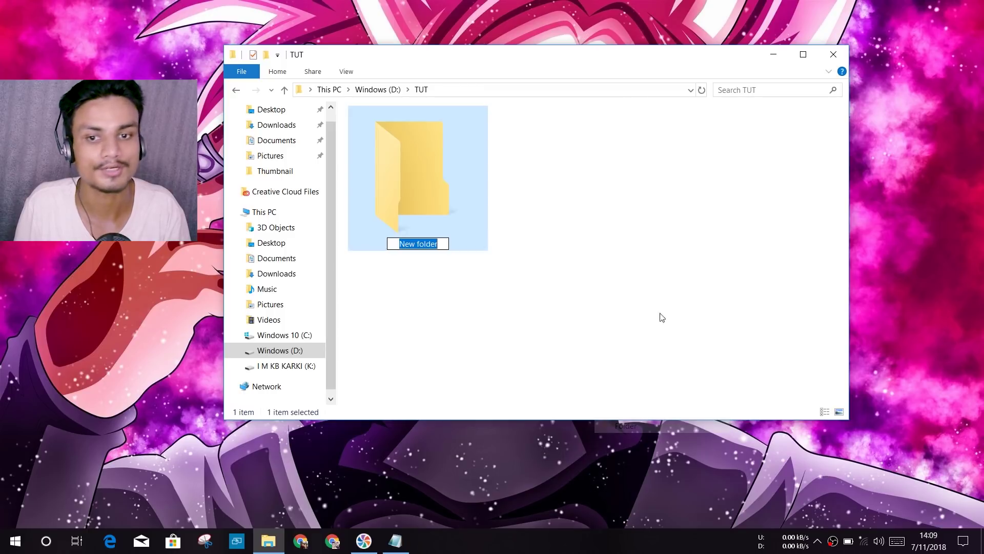
left_click(544, 271)
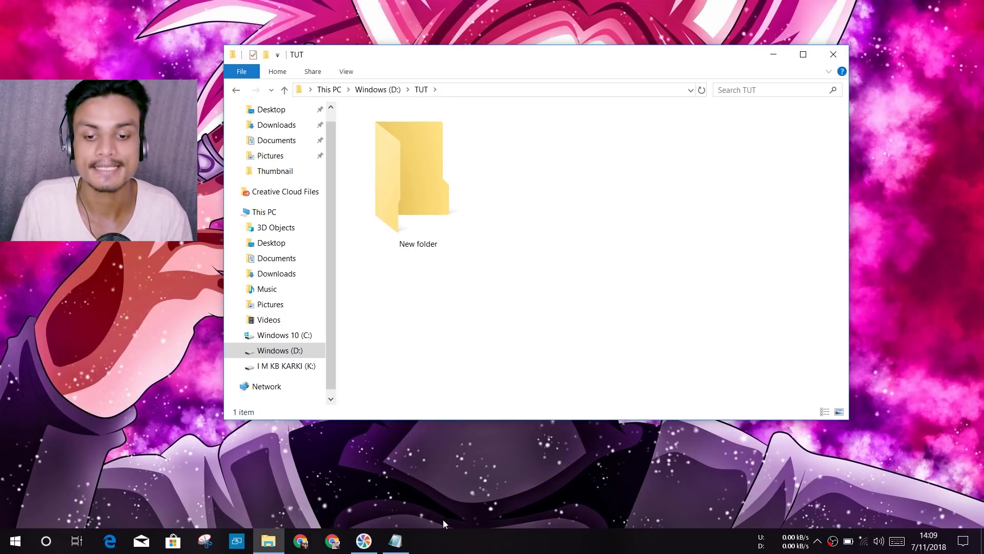
- Copy the GodMode.{ED7BA470-8E54-465E-825C-99712043E01C} line from Notepad, then close Notepad without saving
left_click(395, 540)
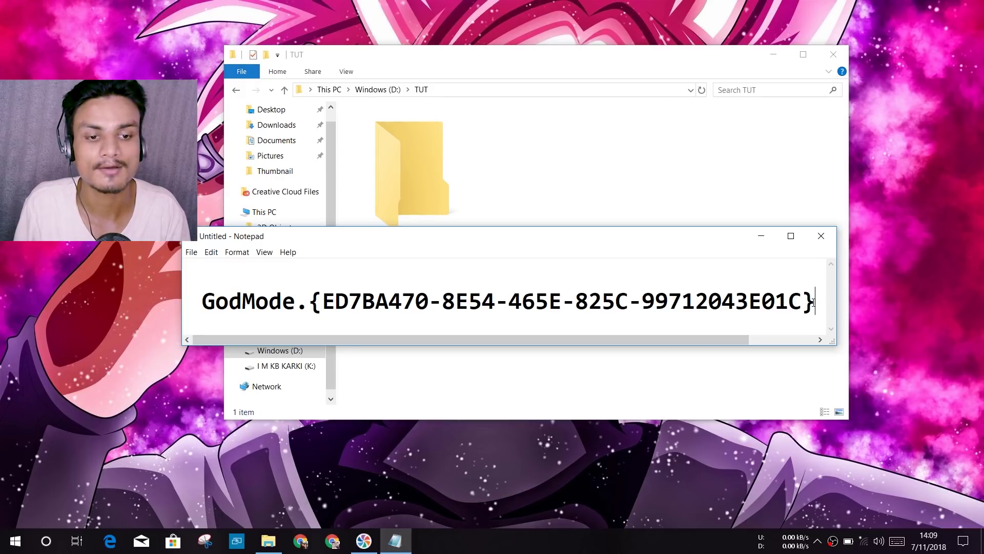
left_click_drag(816, 312, 204, 299)
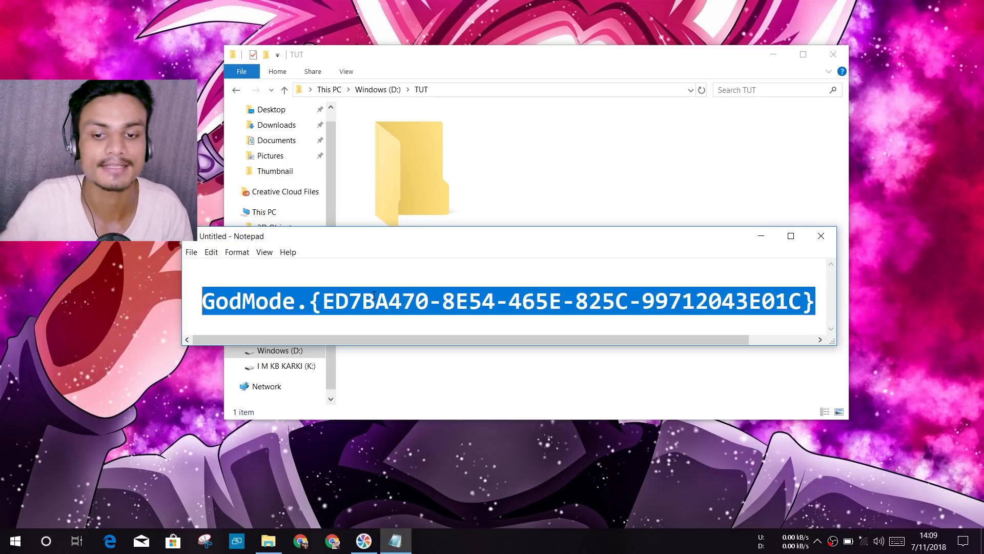
left_click(321, 302)
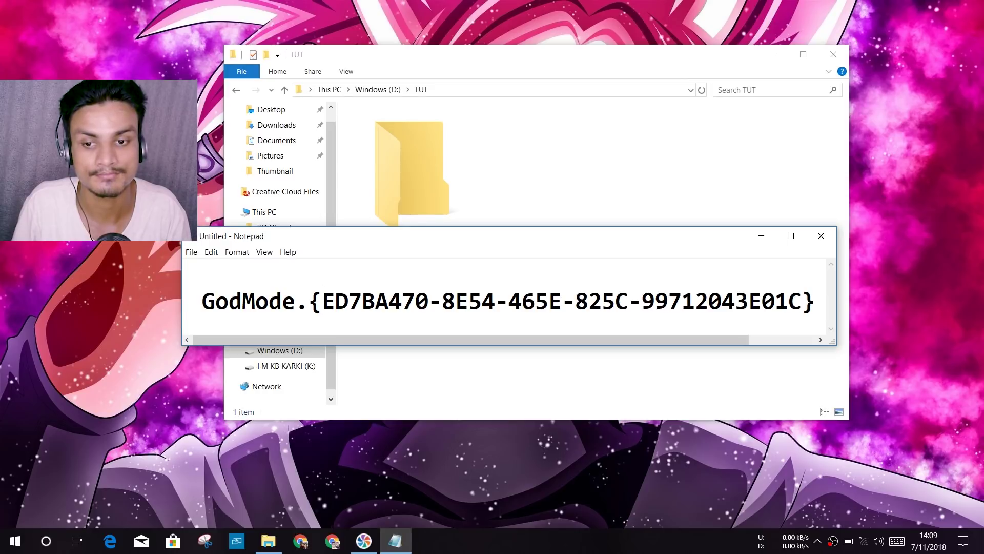
left_click_drag(201, 301, 818, 308)
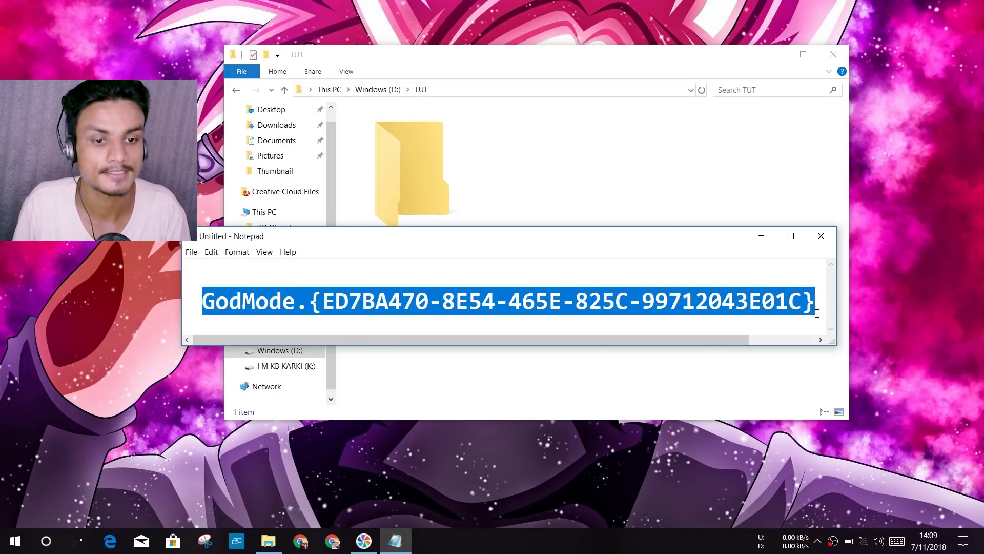
right_click(725, 302)
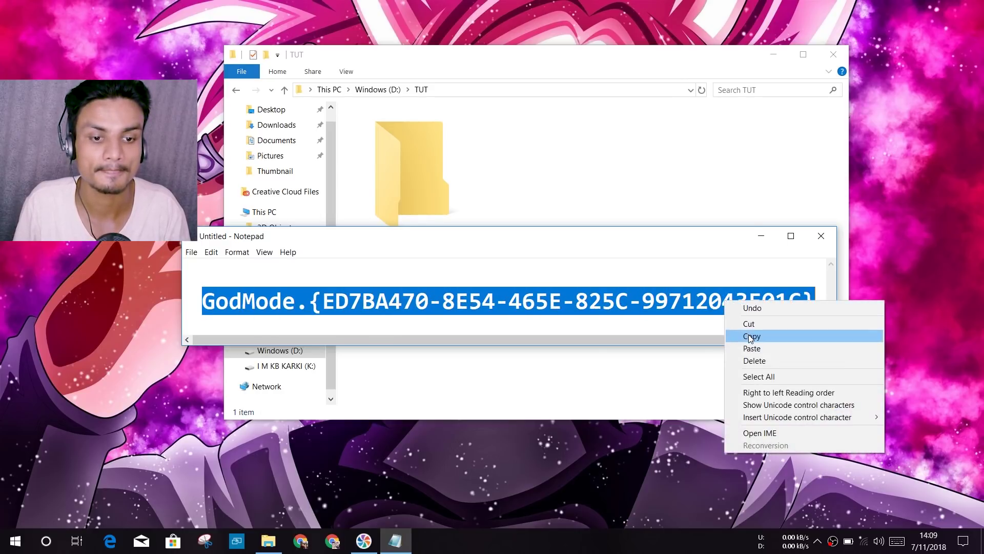
left_click(750, 337)
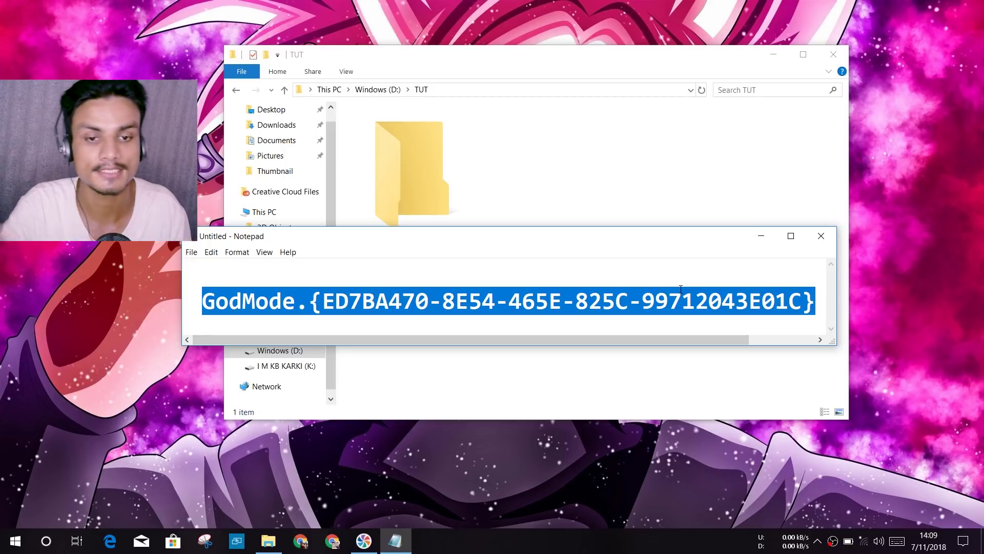
left_click(832, 239)
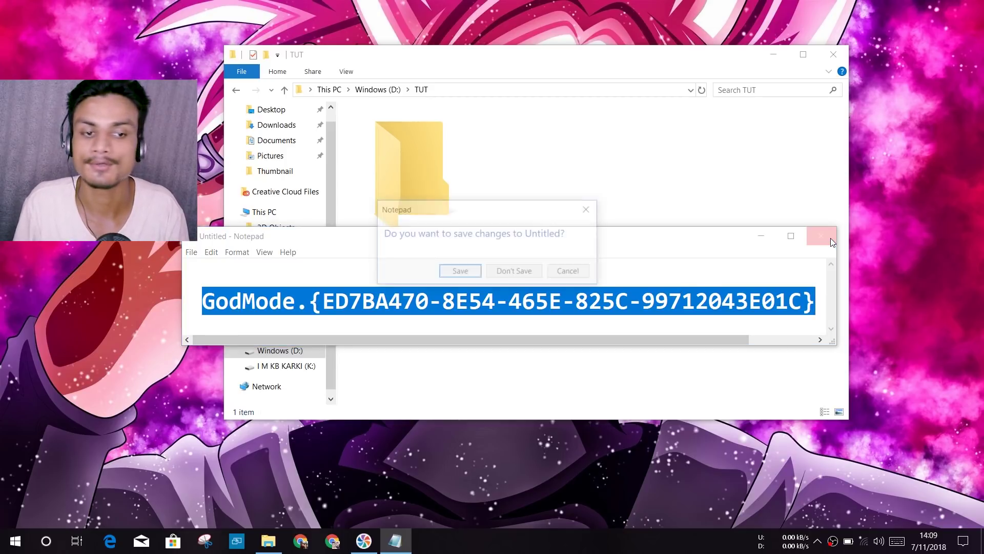
left_click(516, 274)
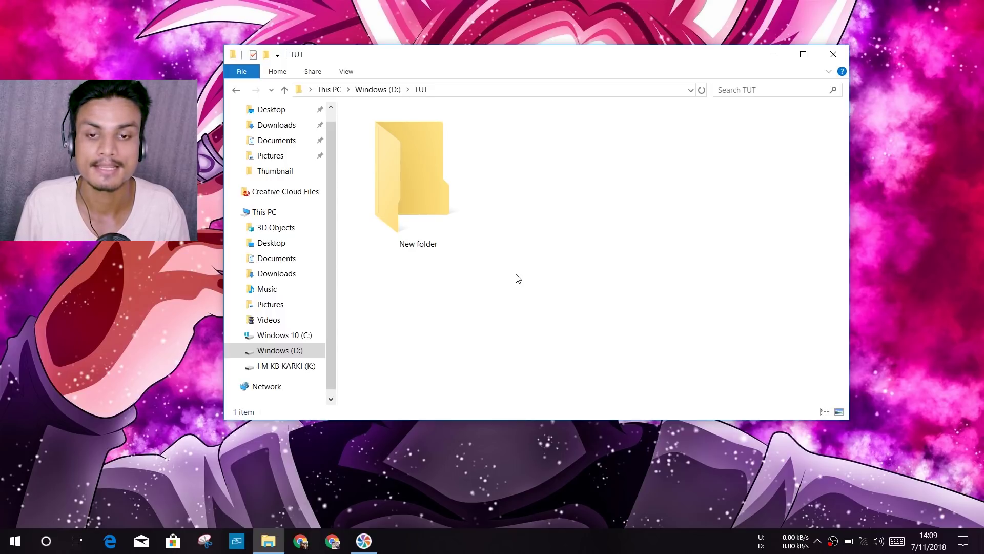
- Rename 'New folder' to the pasted GodMode.{ED7BA470-...} name, then shrink and reposition the Explorer window
right_click(423, 202)
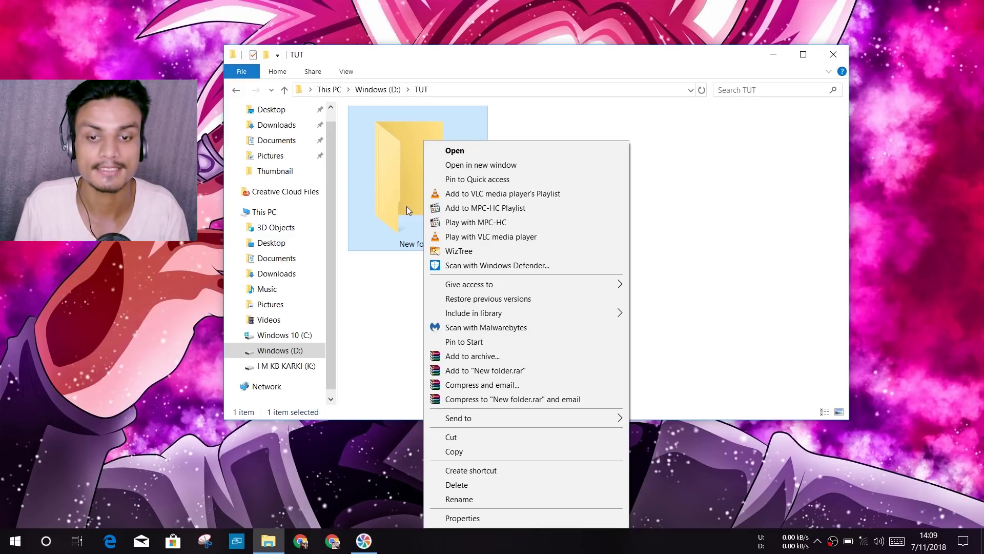
left_click(470, 500)
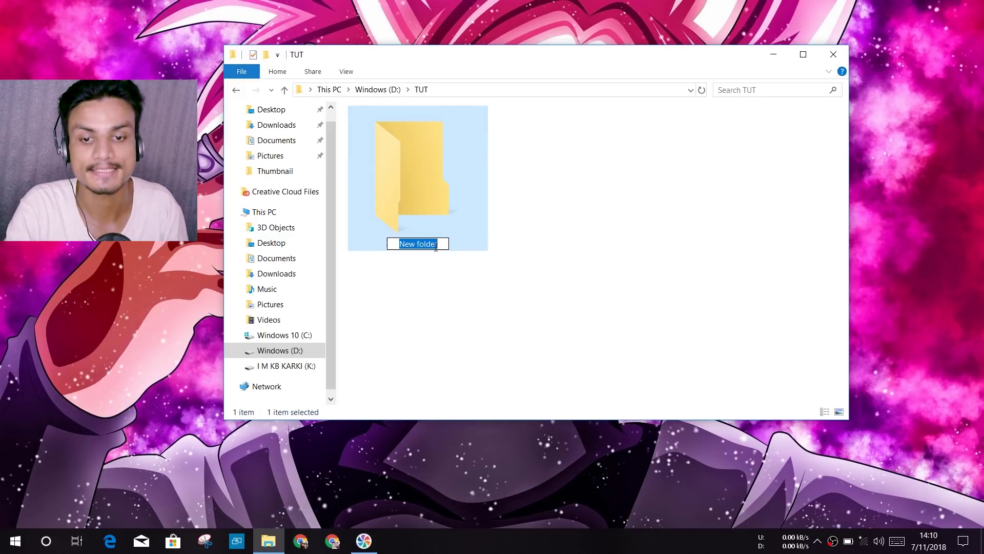
key("BackSpace")
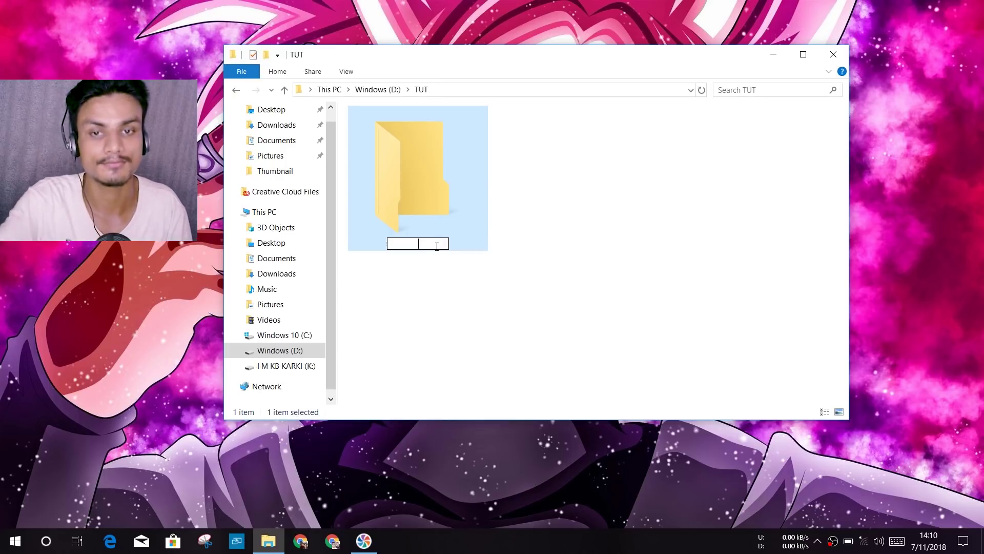
right_click(437, 246)
left_click(459, 298)
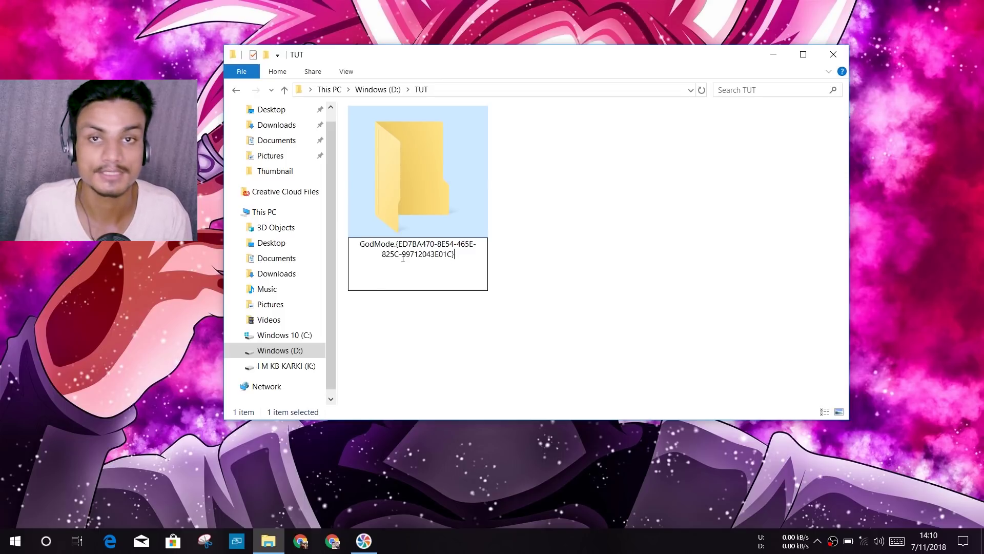
key("Return")
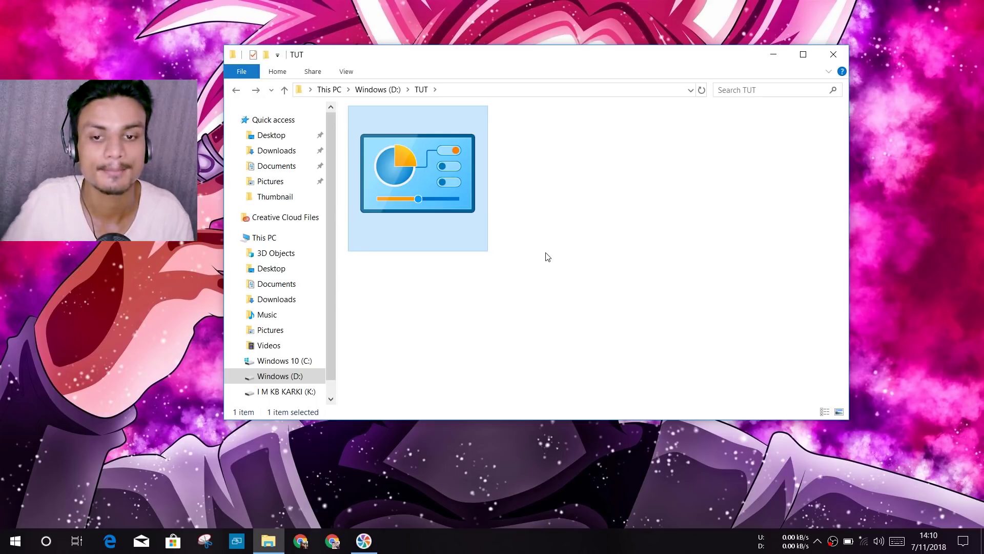
left_click_drag(850, 419, 549, 339)
left_click_drag(424, 54, 539, 75)
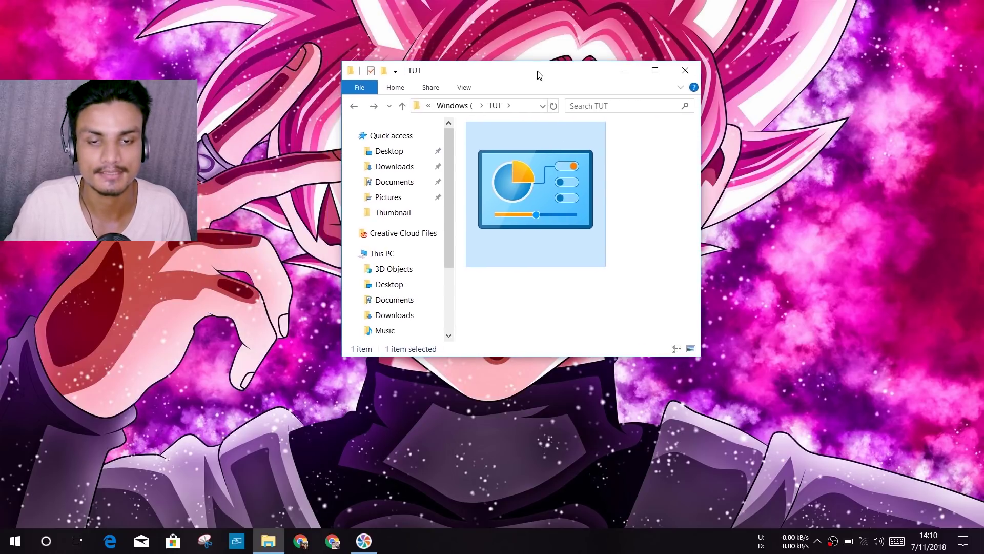
- Open the GodMode folder, maximize it, and snap it to the right half with Win+Right
double_click(569, 198)
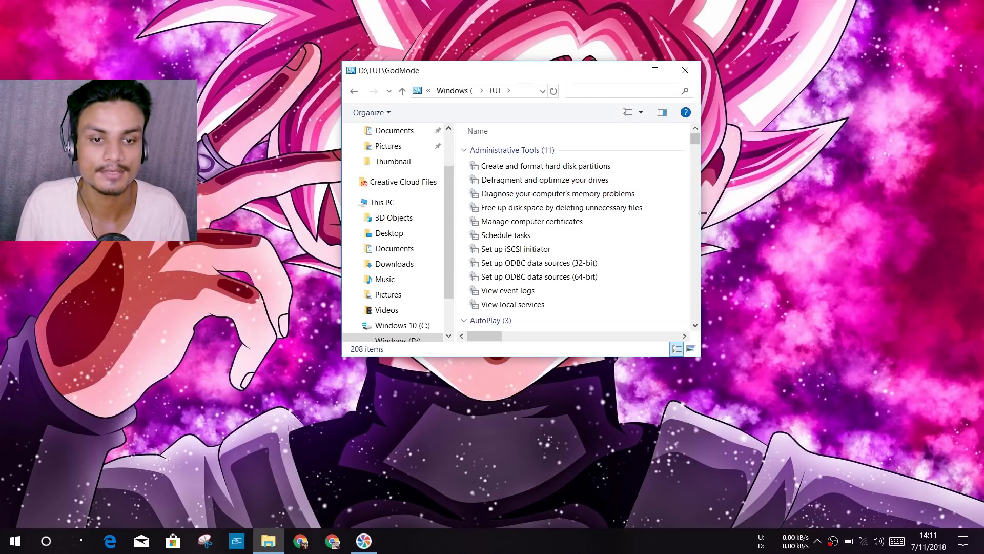
left_click_drag(700, 356, 851, 515)
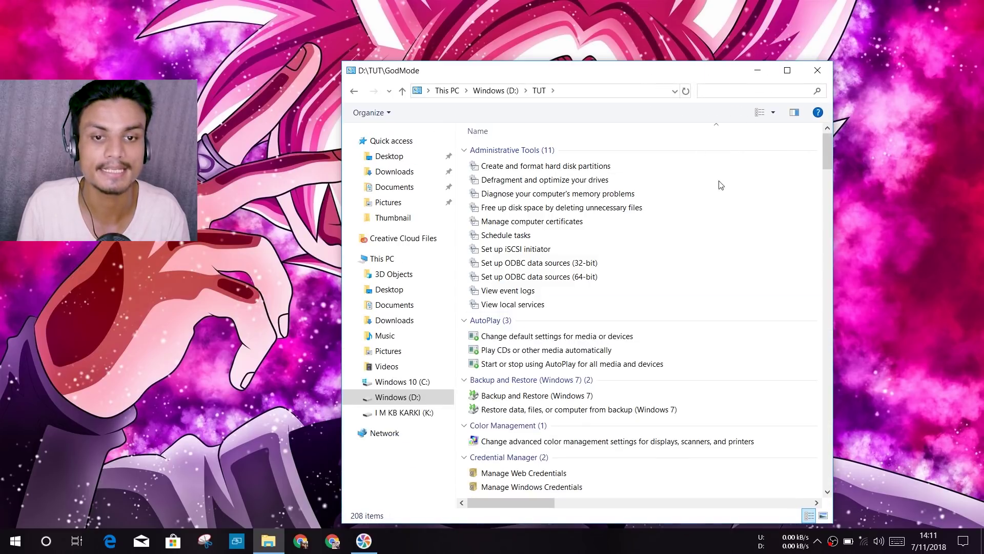
double_click(620, 72)
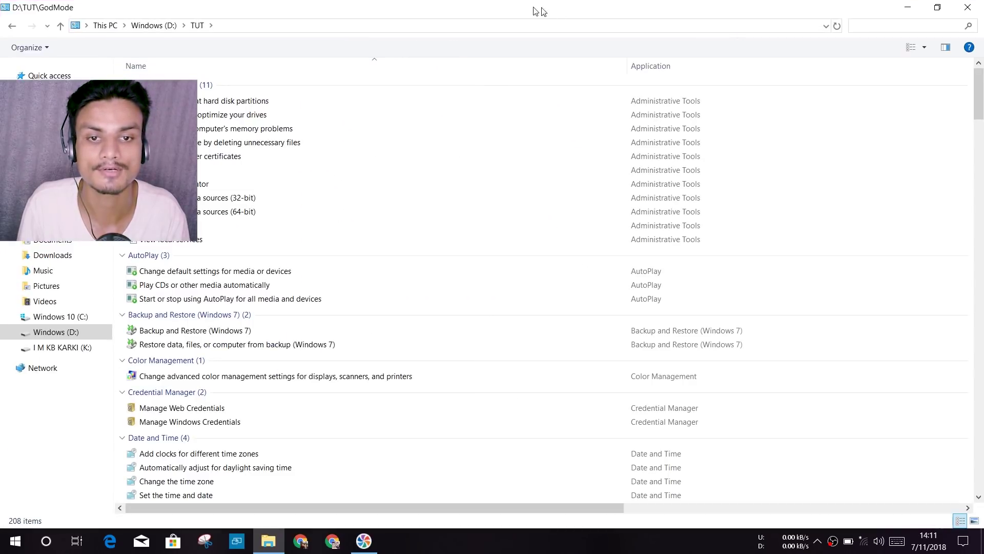
key("super+Right")
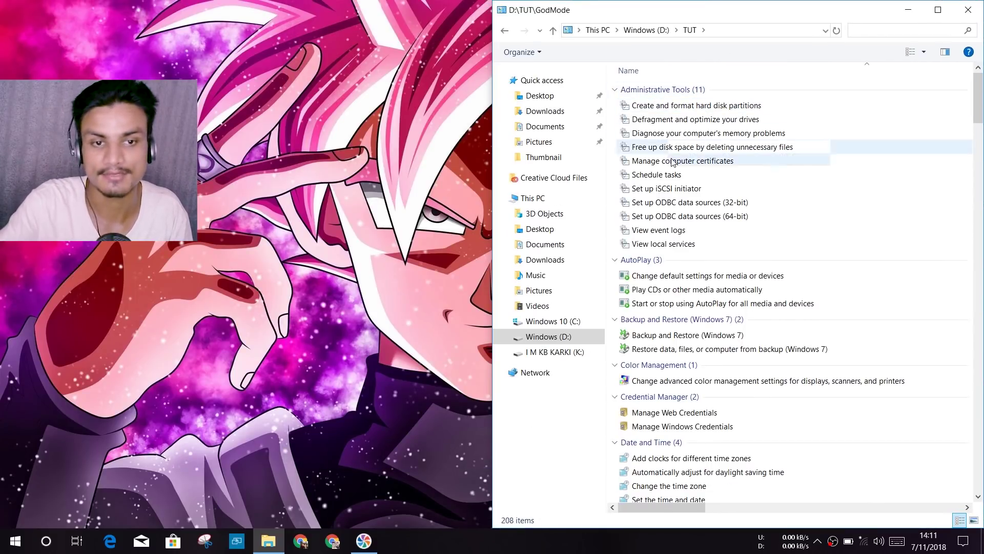
- Scroll through the 208 settings, from Administrative Tools to AutoPlay and Date and Time
scroll(689, 250, "down", 4)
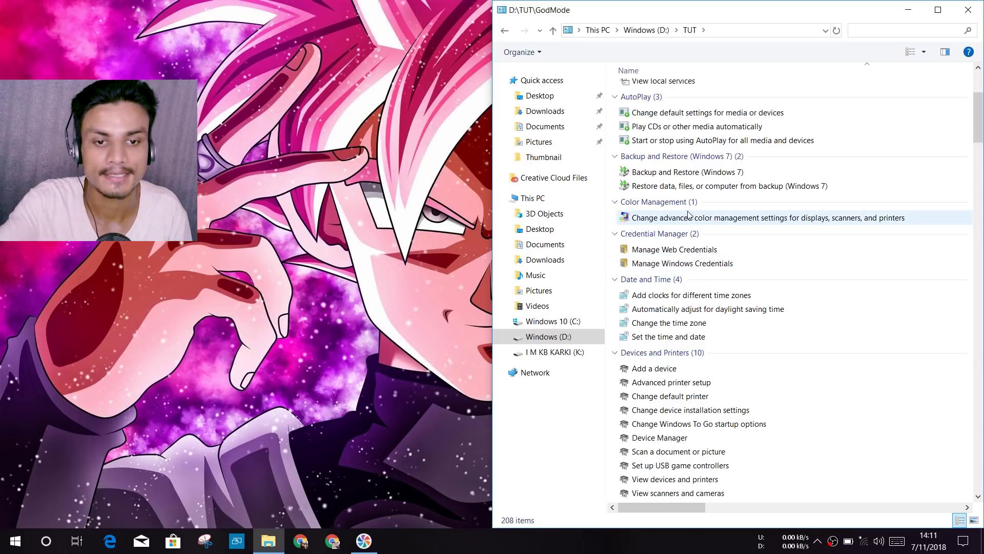
scroll(685, 251, "down", 3)
scroll(681, 250, "down", 9)
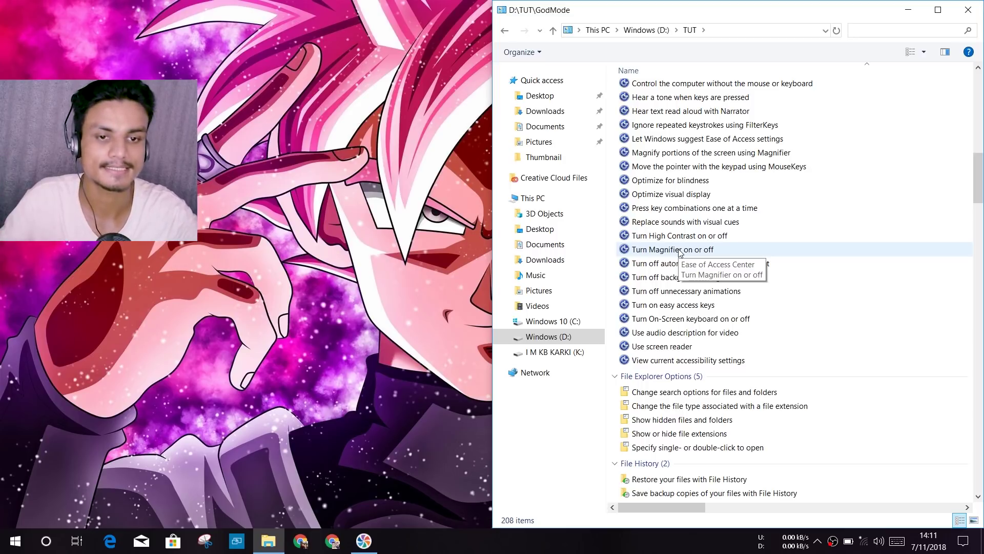
scroll(680, 251, "down", 20)
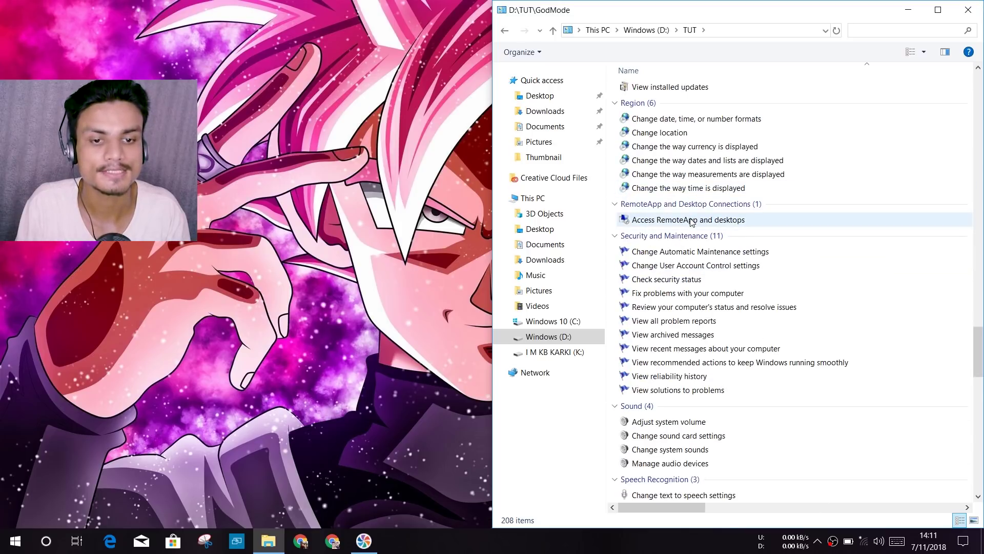
scroll(692, 236, "down", 10)
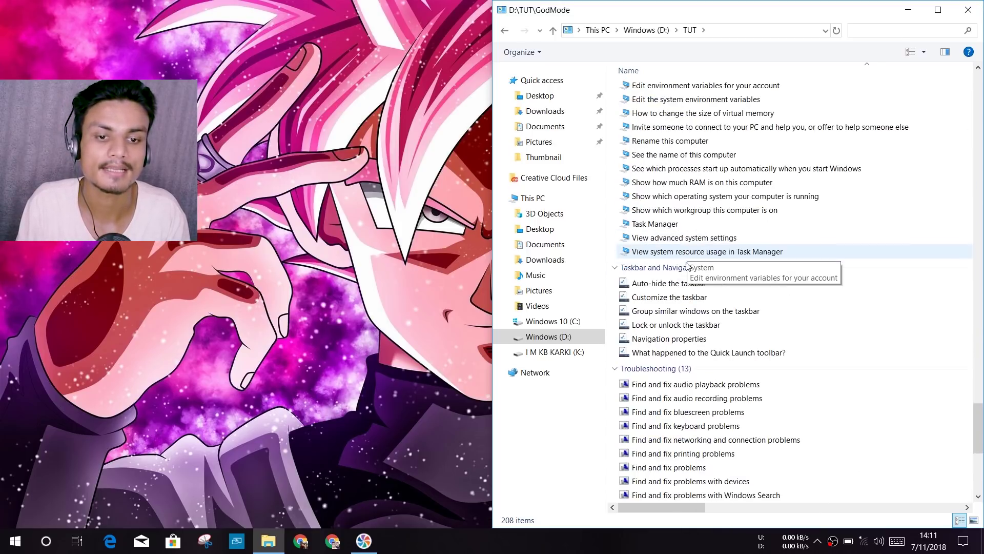
scroll(693, 341, "down", 2)
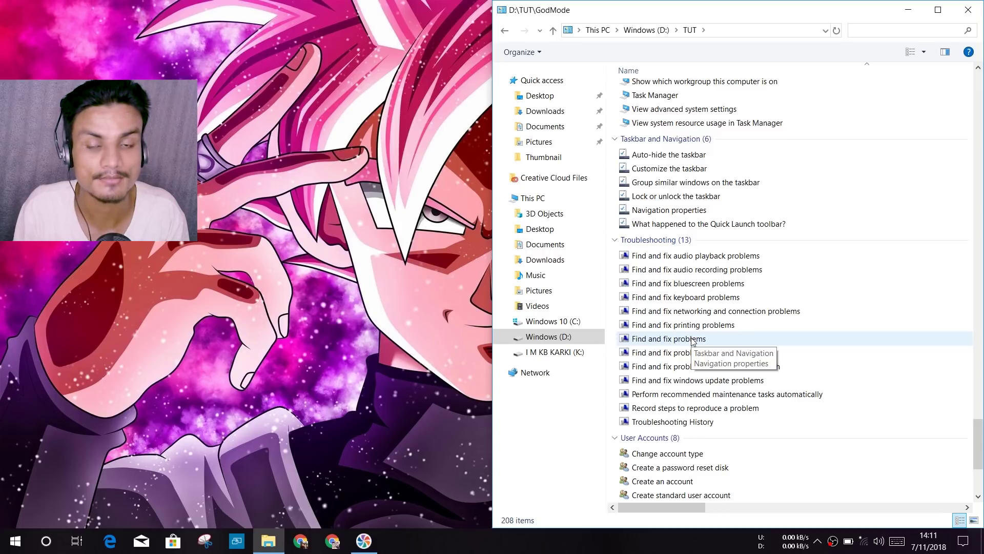
scroll(693, 342, "down", 3)
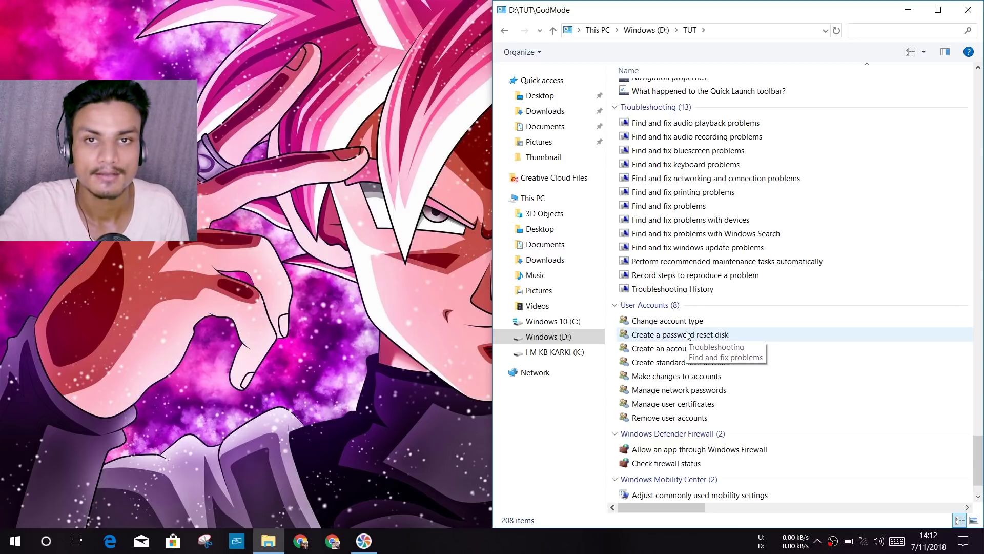
scroll(739, 336, "up", 20)
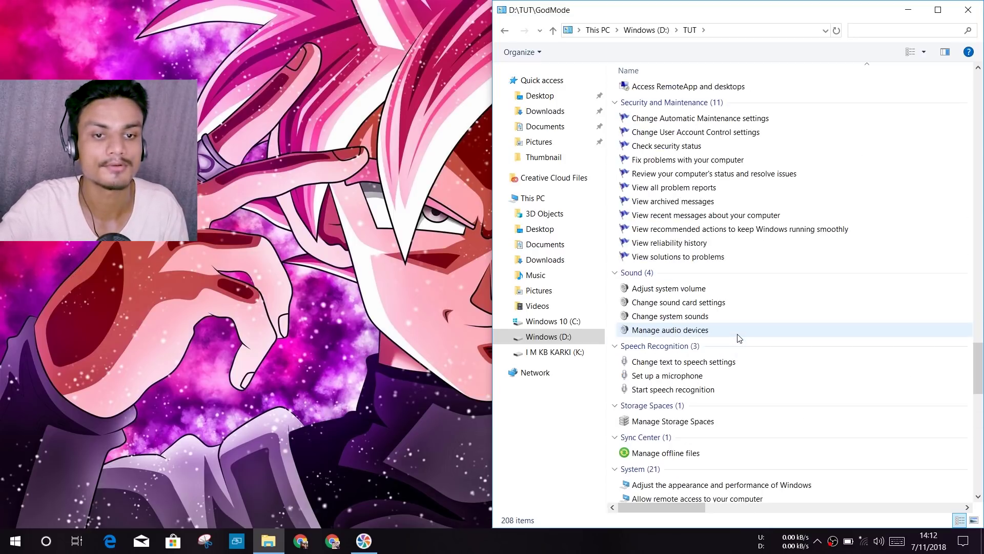
left_click_drag(978, 336, 981, 455)
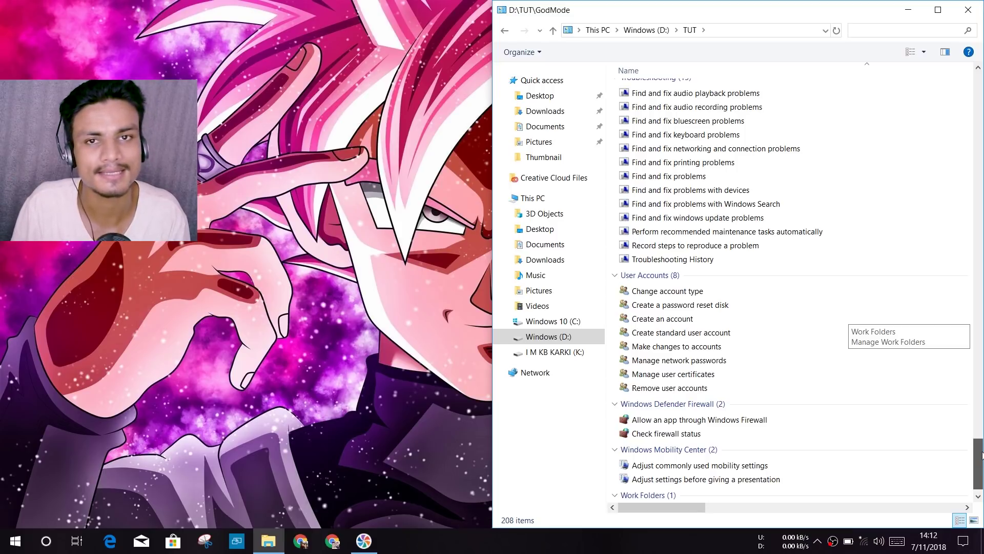
left_click_drag(981, 454, 980, 428)
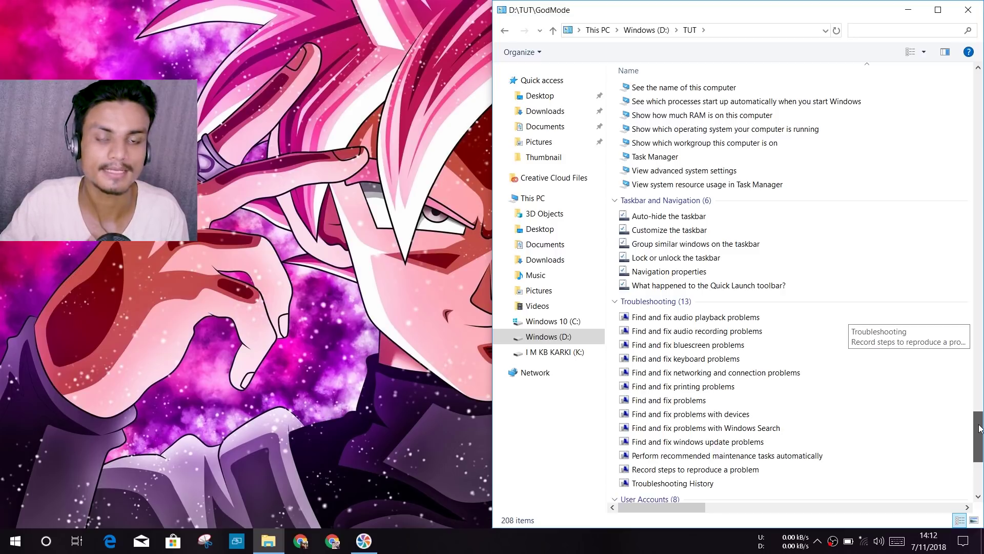
left_click_drag(980, 428, 977, 465)
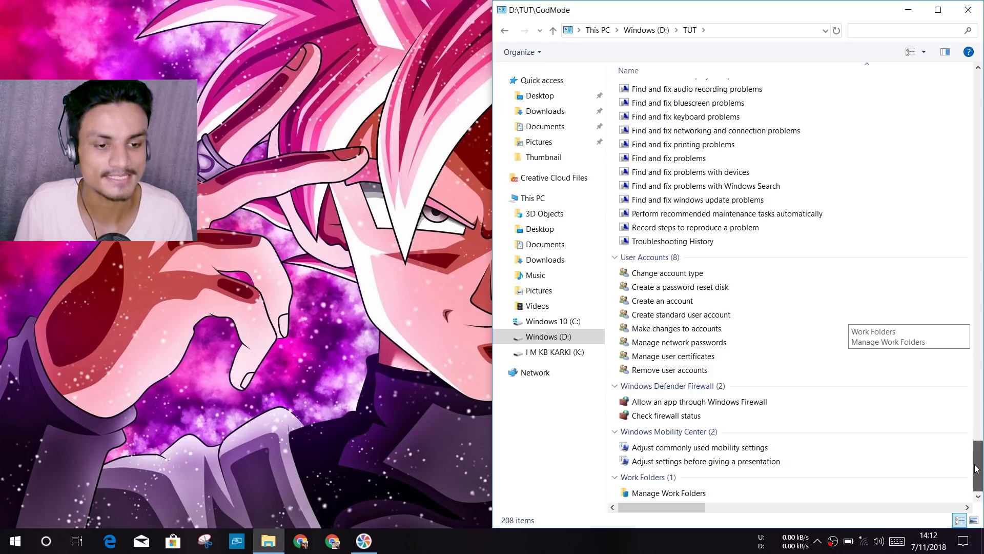
left_click_drag(977, 469, 978, 106)
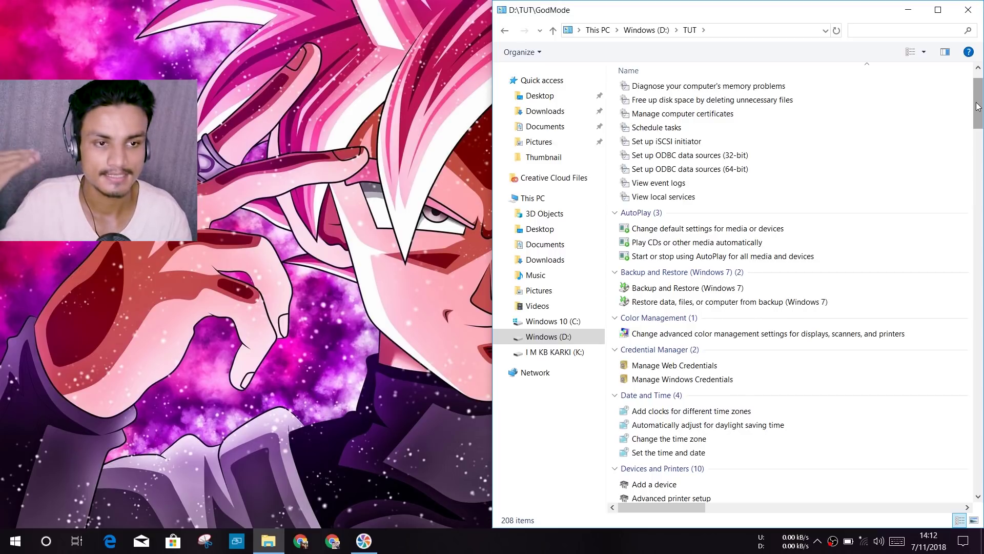
- Jump to the top of the settings list, go back to TUT, and reopen GodMode
scroll(978, 106, "down", 3)
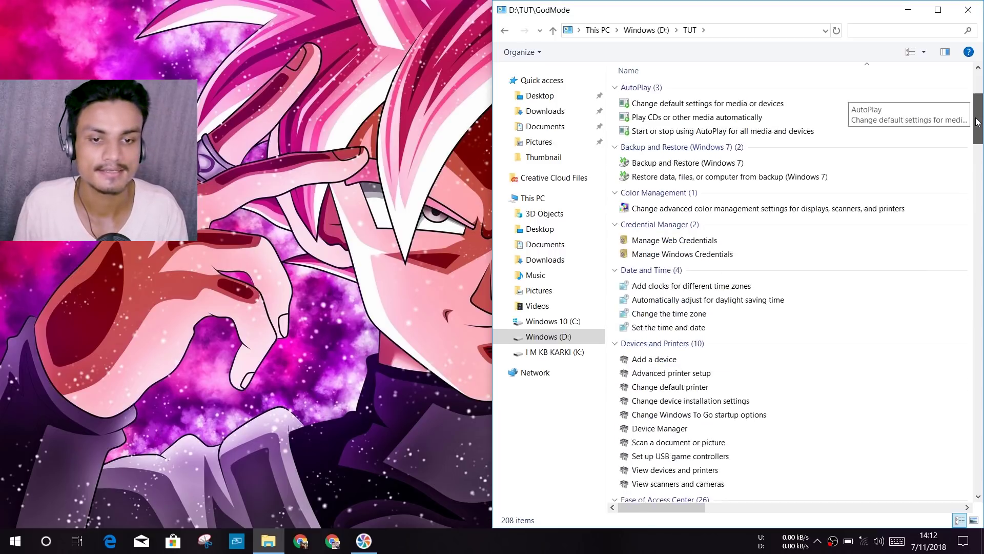
key("Home")
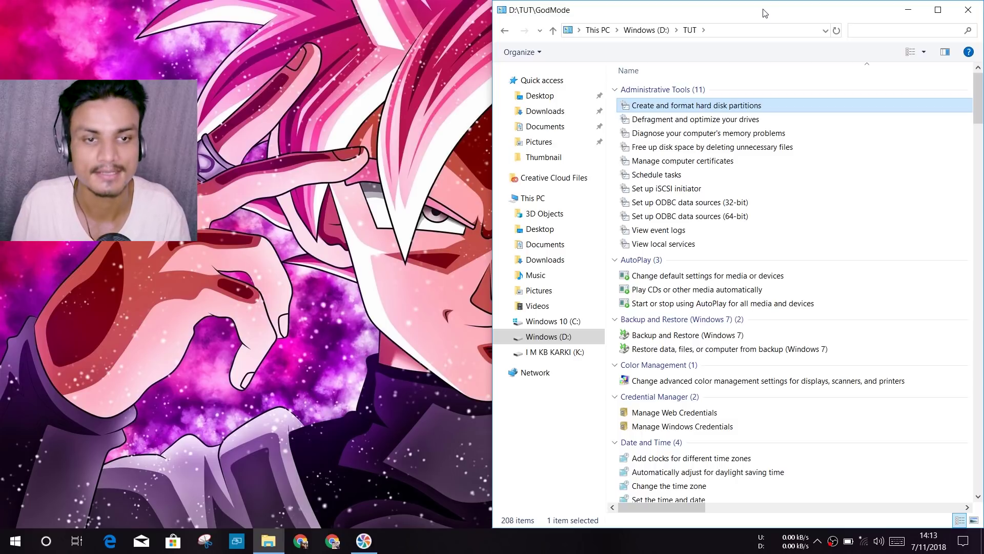
left_click(504, 32)
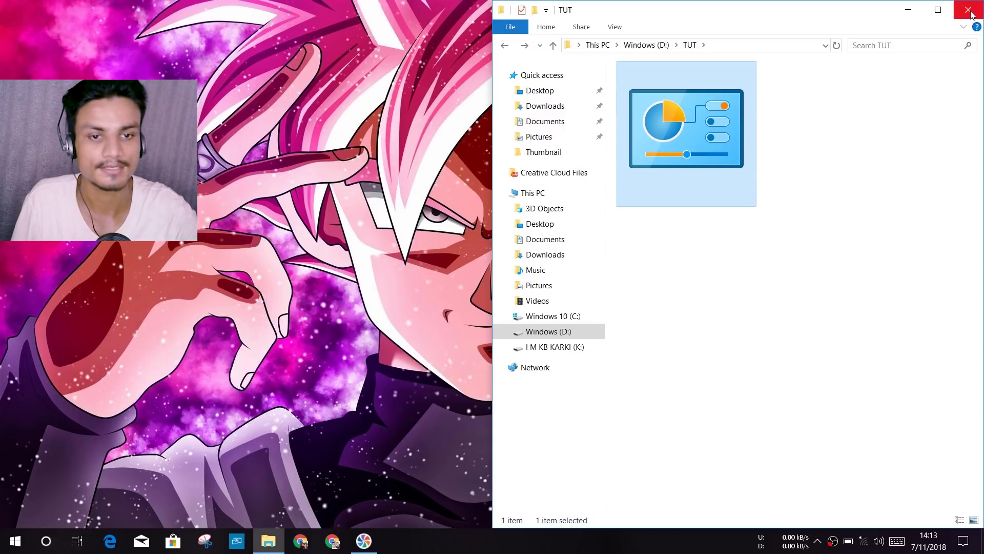
double_click(704, 143)
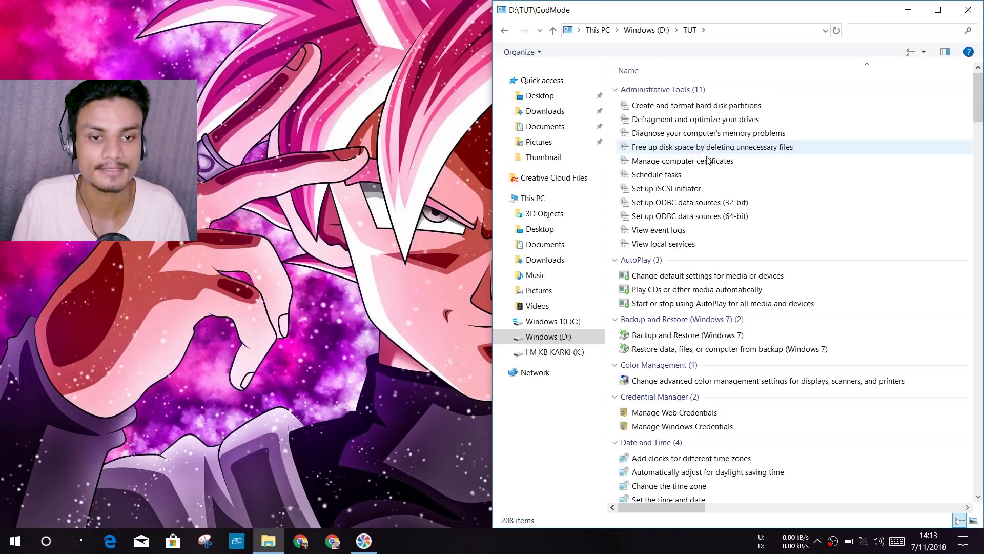